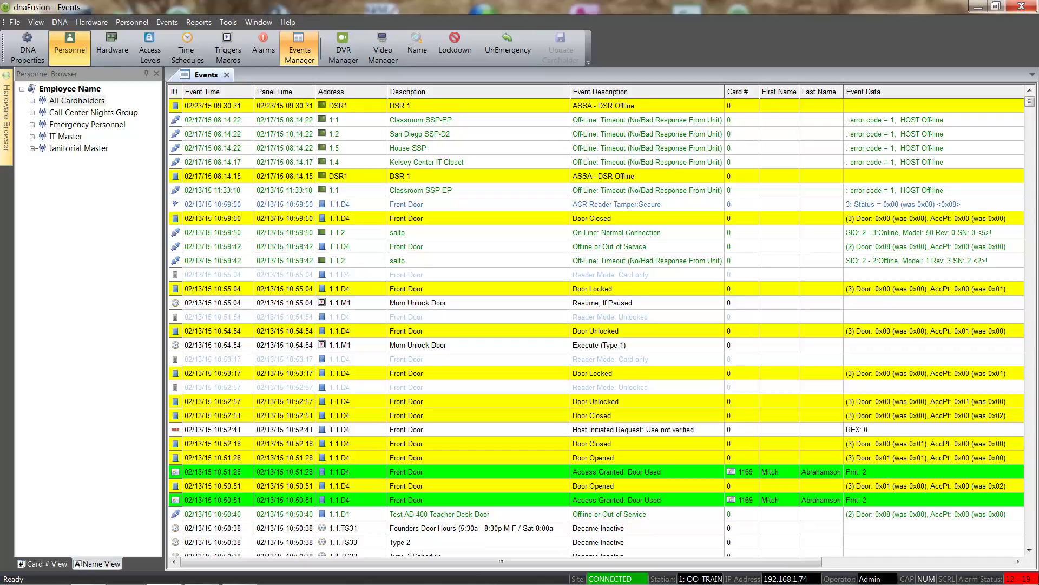
Add a new group under All Cardholders named 'Teacher Access Personnel Group'
mouse_move(102, 131)
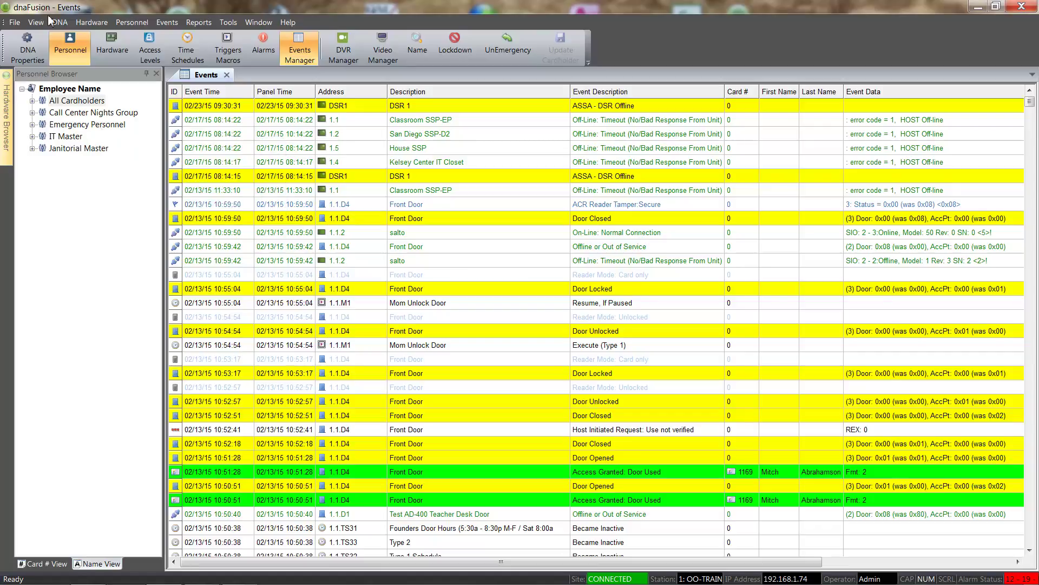
right_click(79, 102)
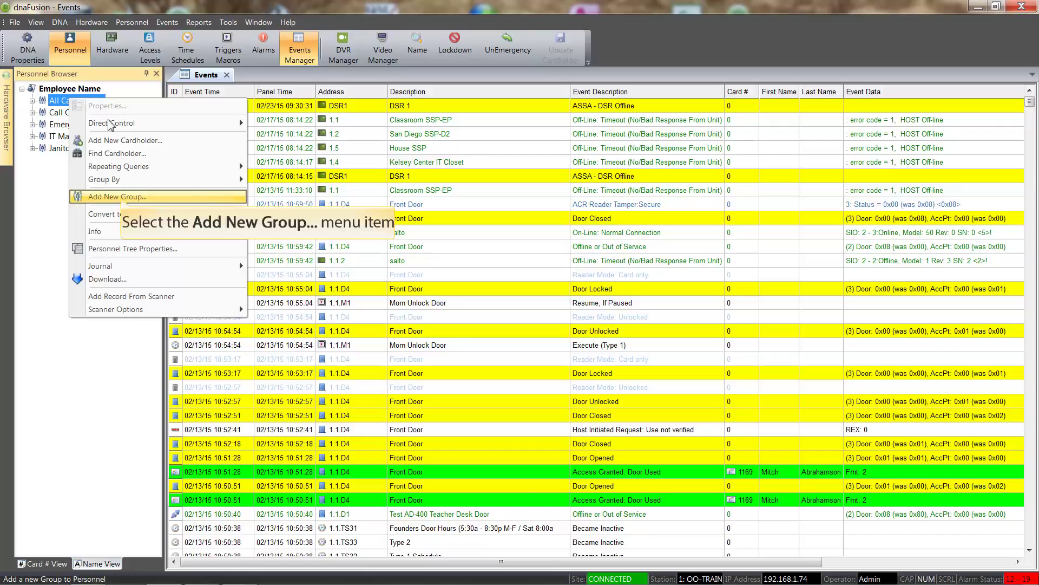
left_click(122, 198)
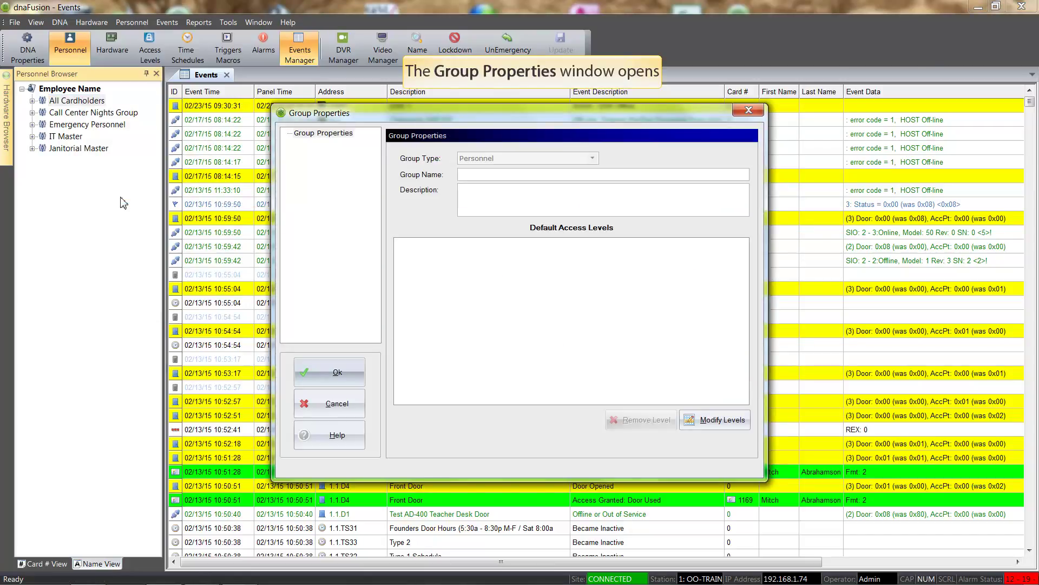
left_click(462, 179)
type("Teacher Access Personnel Group")
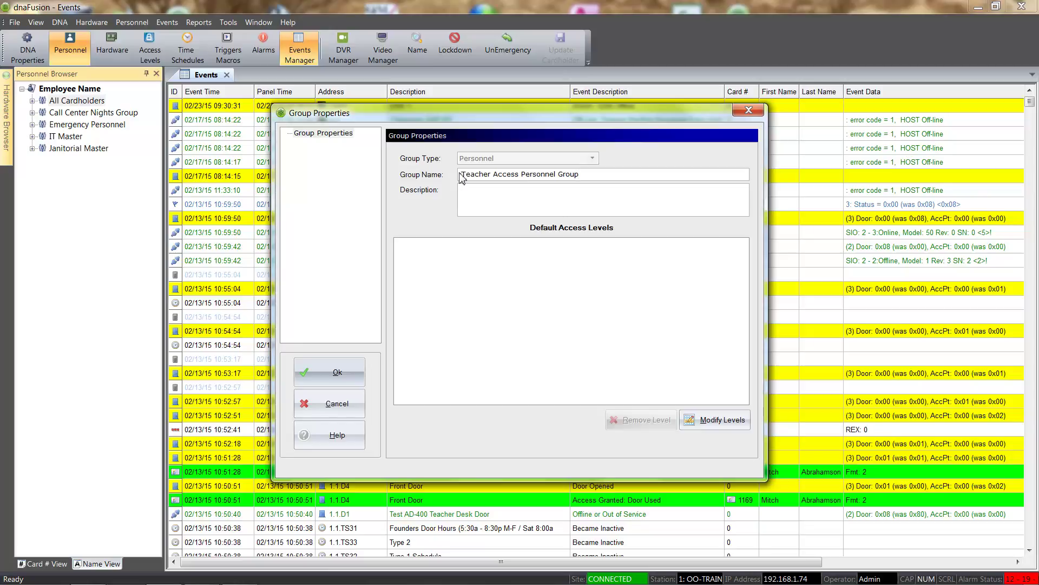
Assign Teacher Access Group, 1.2.AL4 and 1.3.AL1 as the group's default access levels
left_click(710, 426)
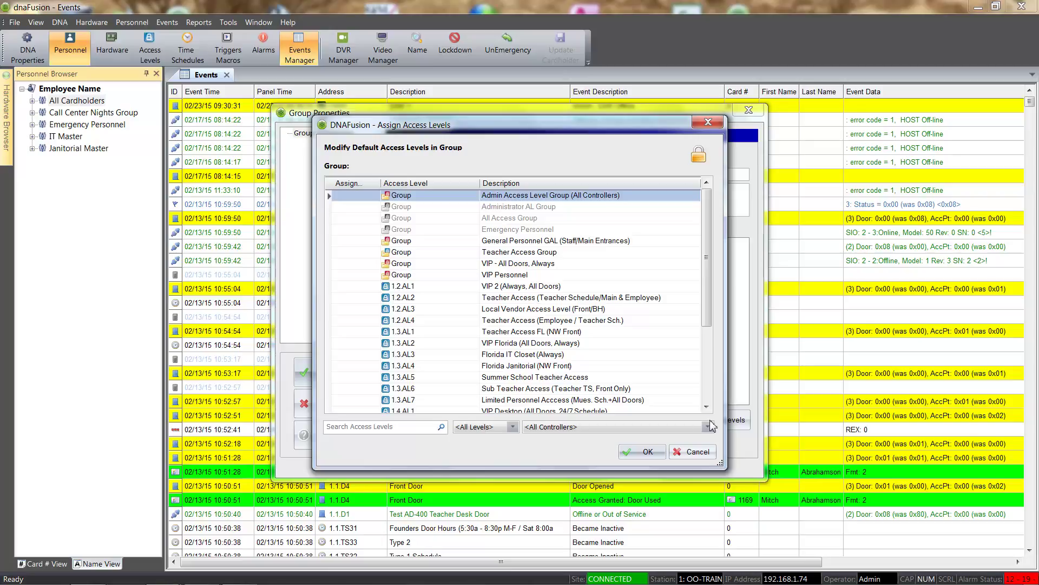
left_click(359, 253)
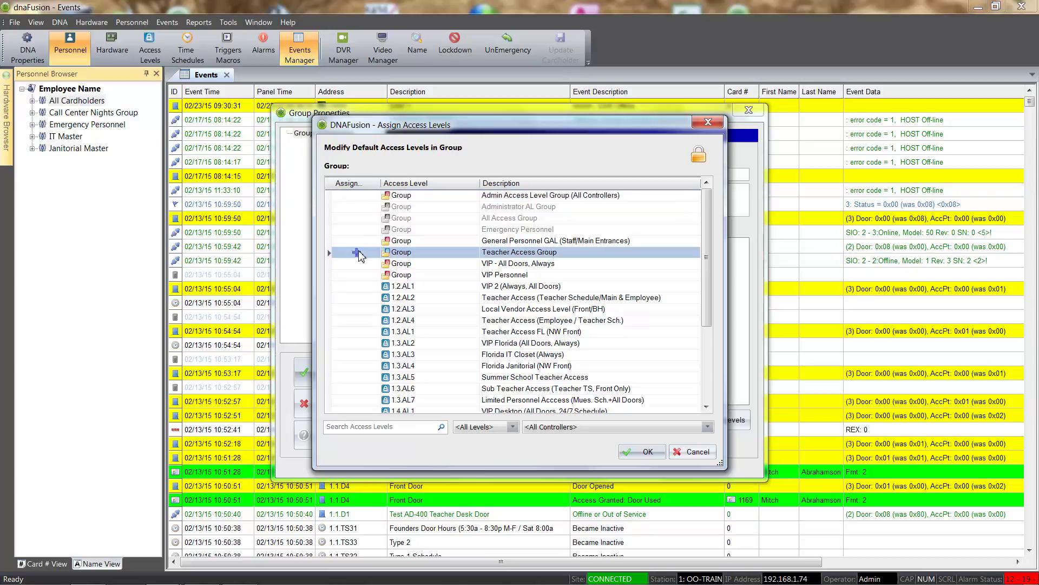
left_click_drag(359, 252, 355, 326)
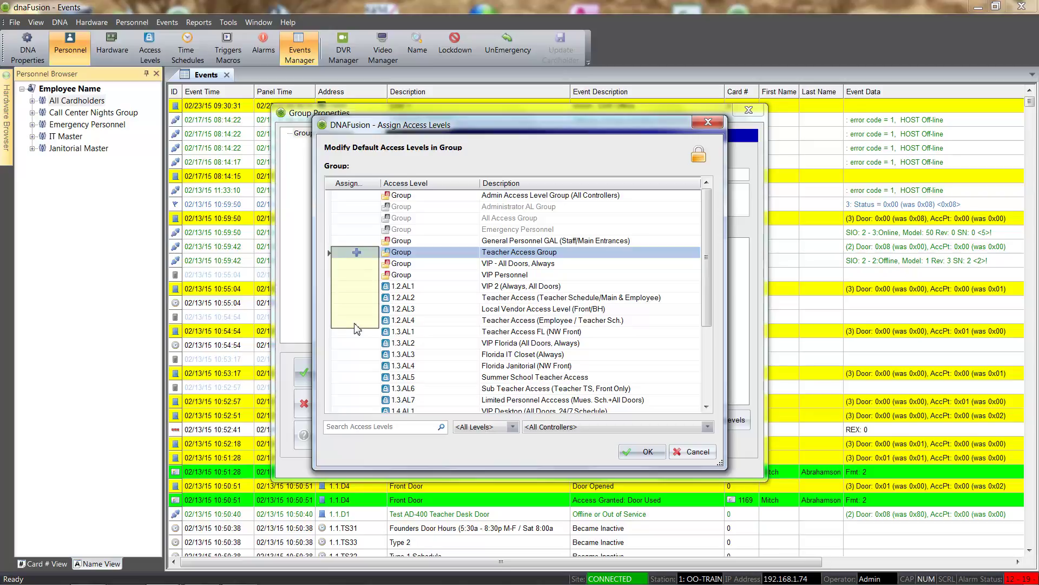
left_click_drag(356, 329, 356, 325)
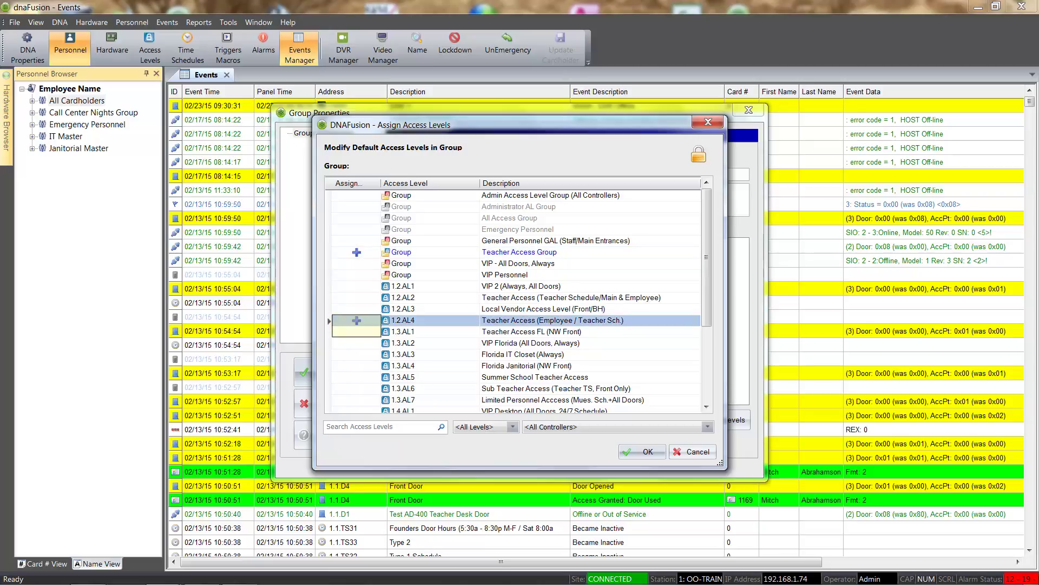
left_click(356, 327)
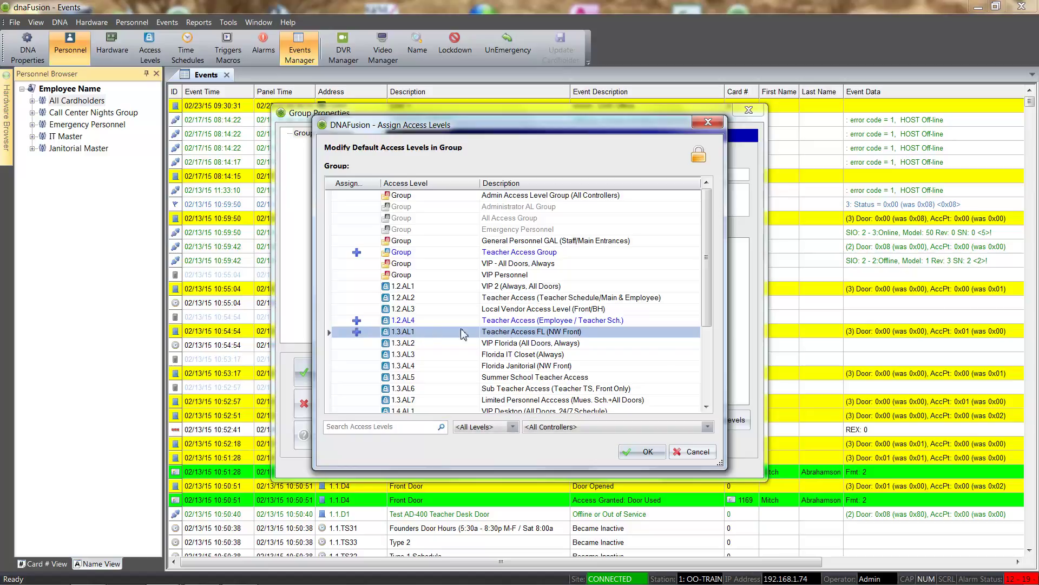
left_click(641, 452)
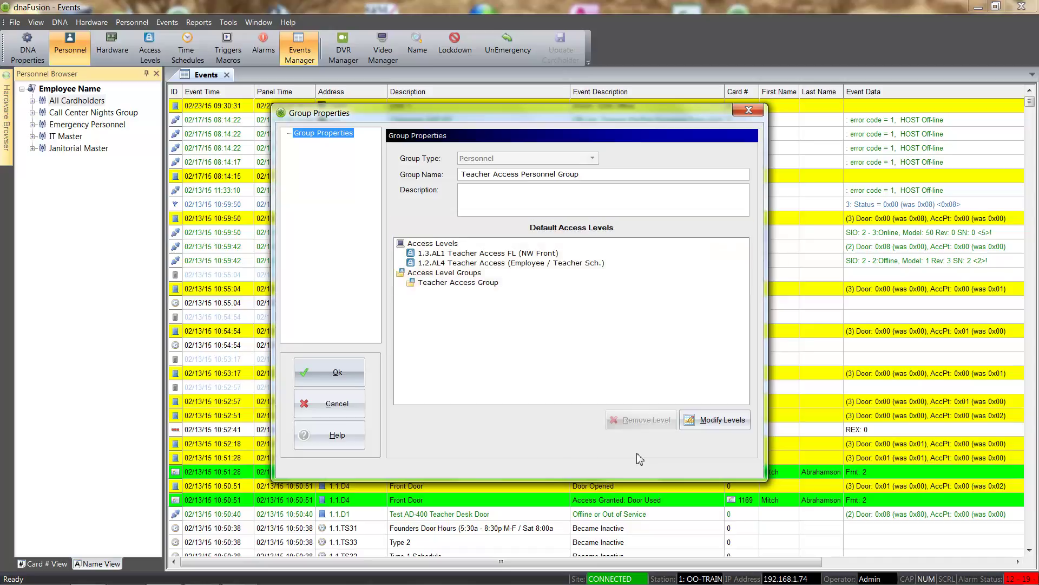
Save Teacher Access Personnel Group with its three default access levels
left_click(332, 378)
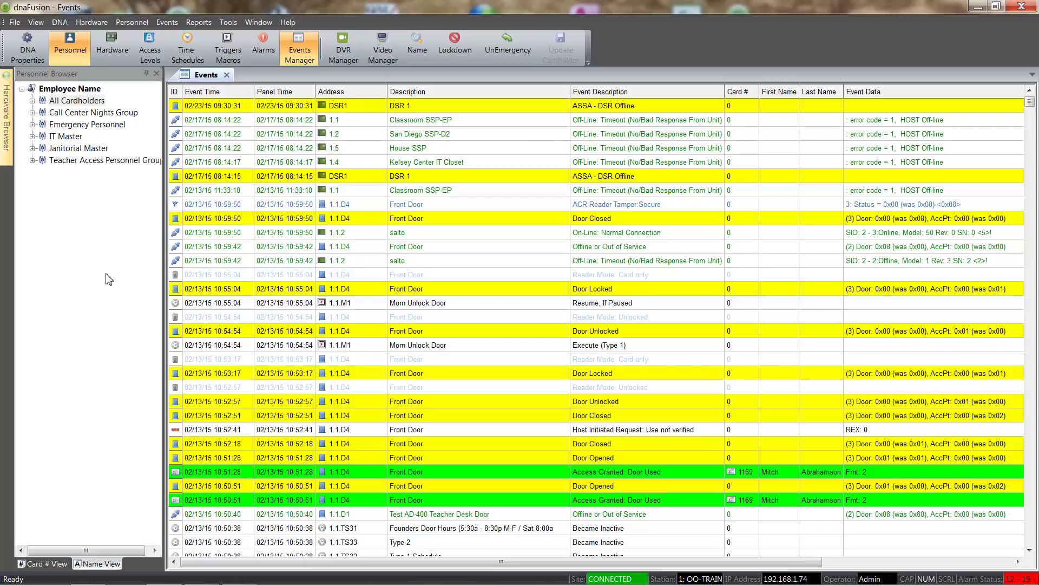
Start a new cardholder record and enter the employee's first and last name
double_click(67, 103)
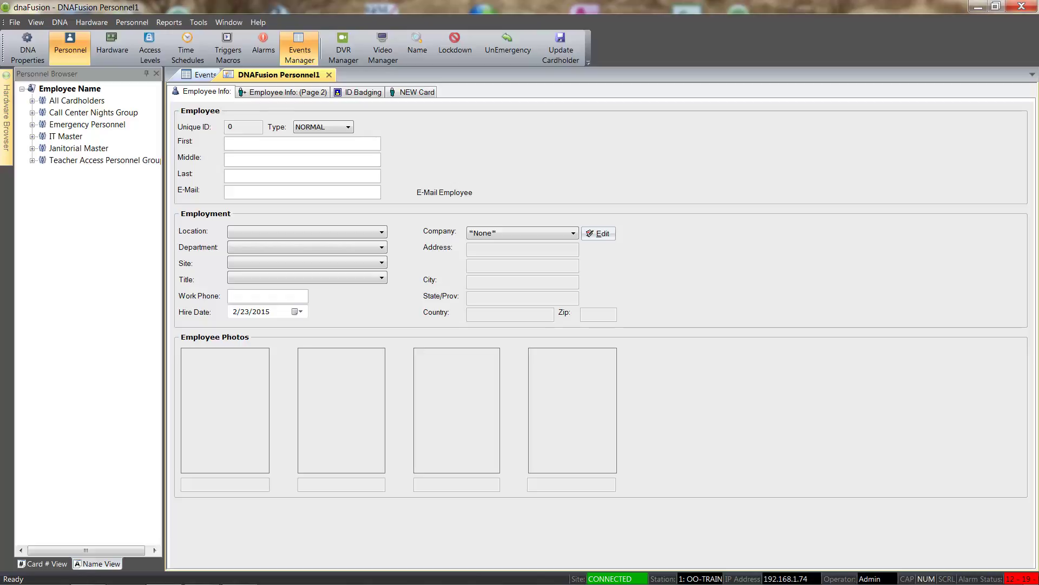
key("Tab")
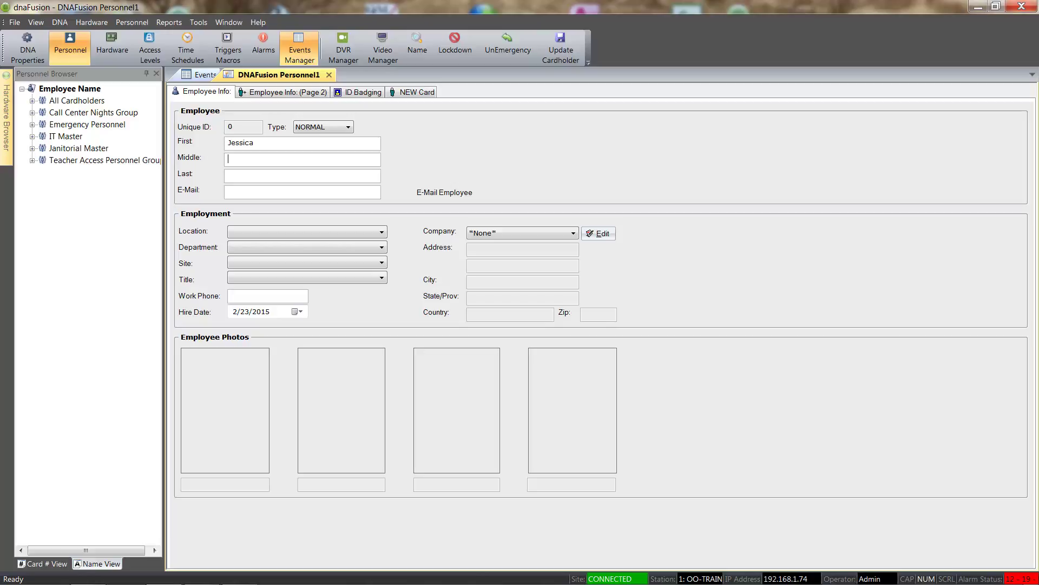
key("Tab")
left_click(416, 93)
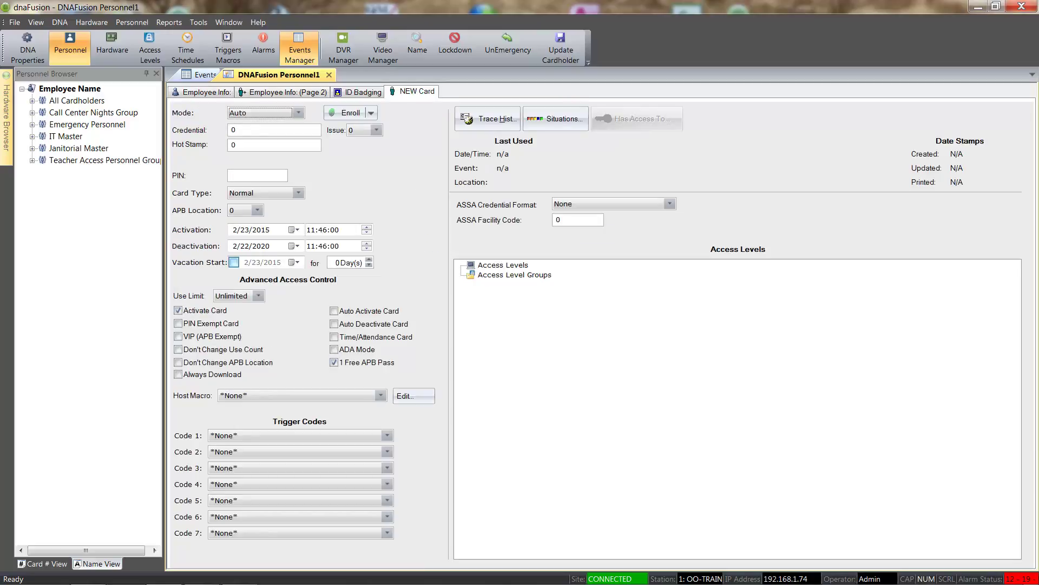
key("Tab")
right_click(408, 199)
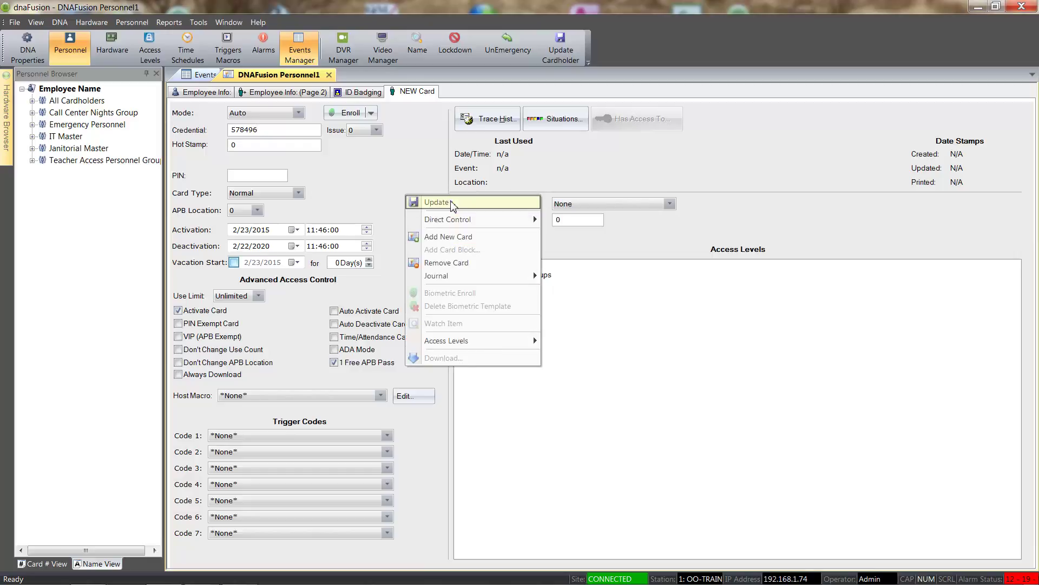
left_click(451, 203)
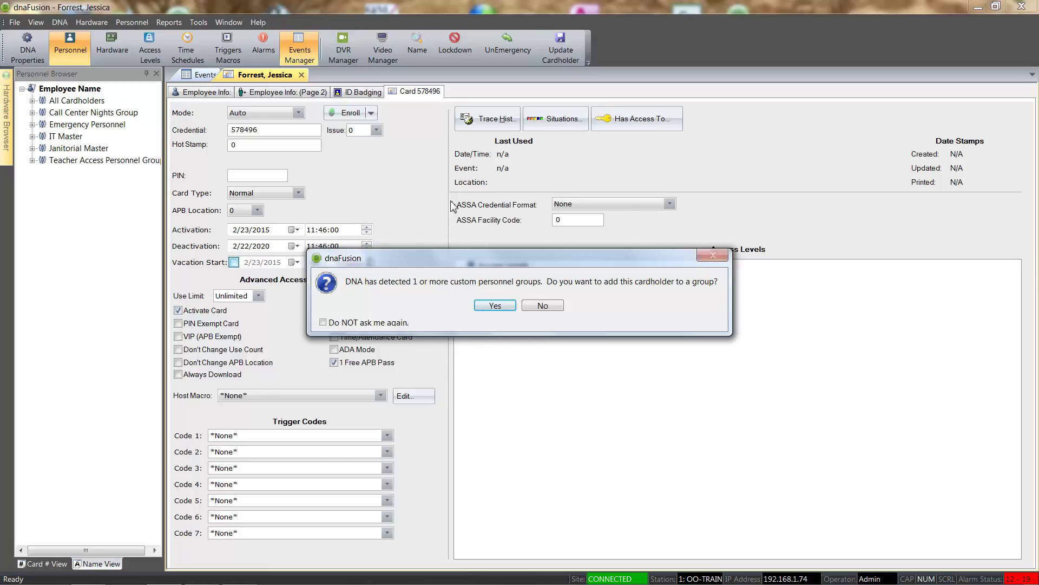
left_click(493, 306)
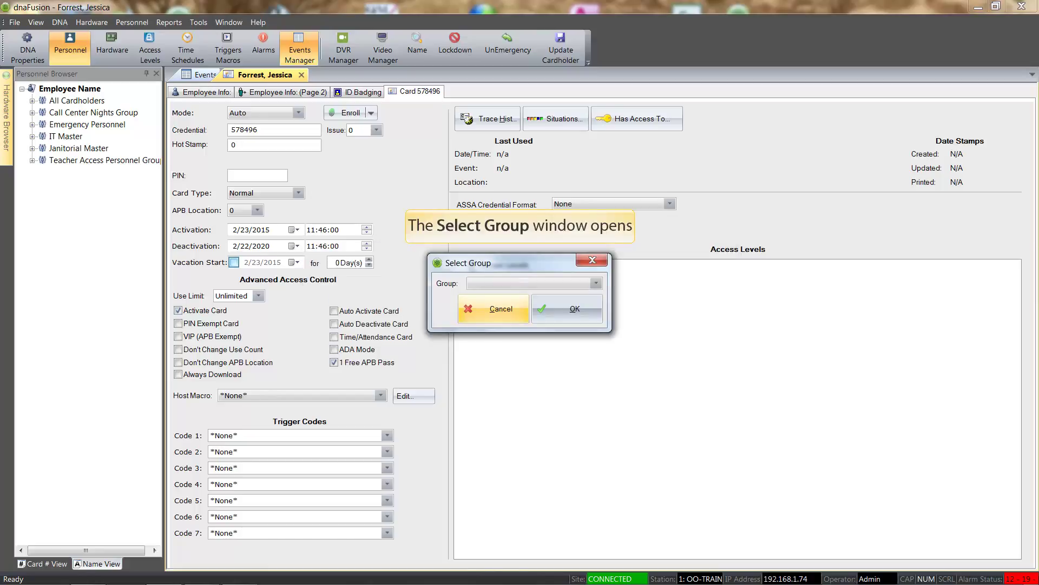
left_click(596, 283)
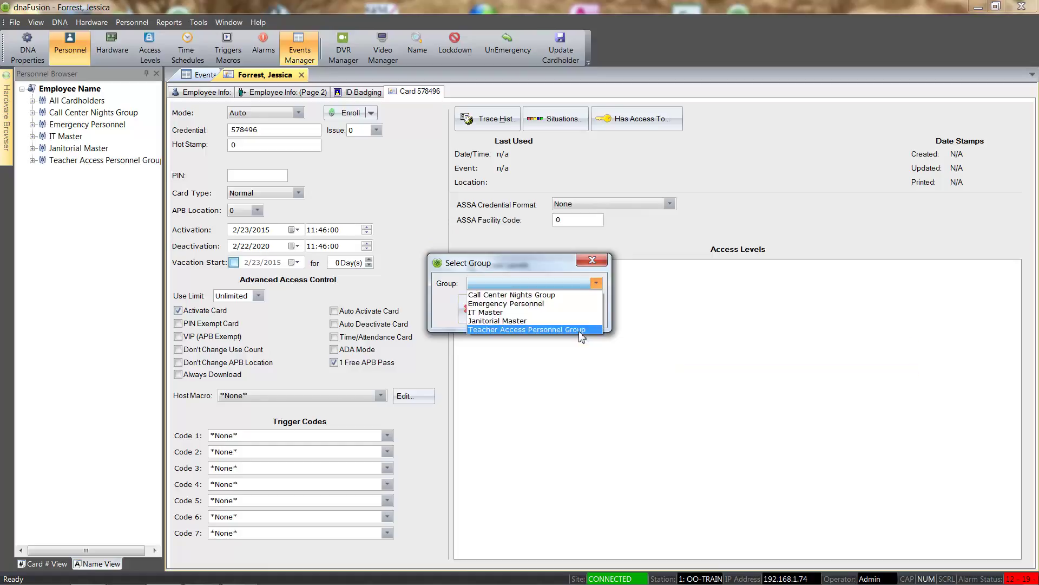
left_click(580, 331)
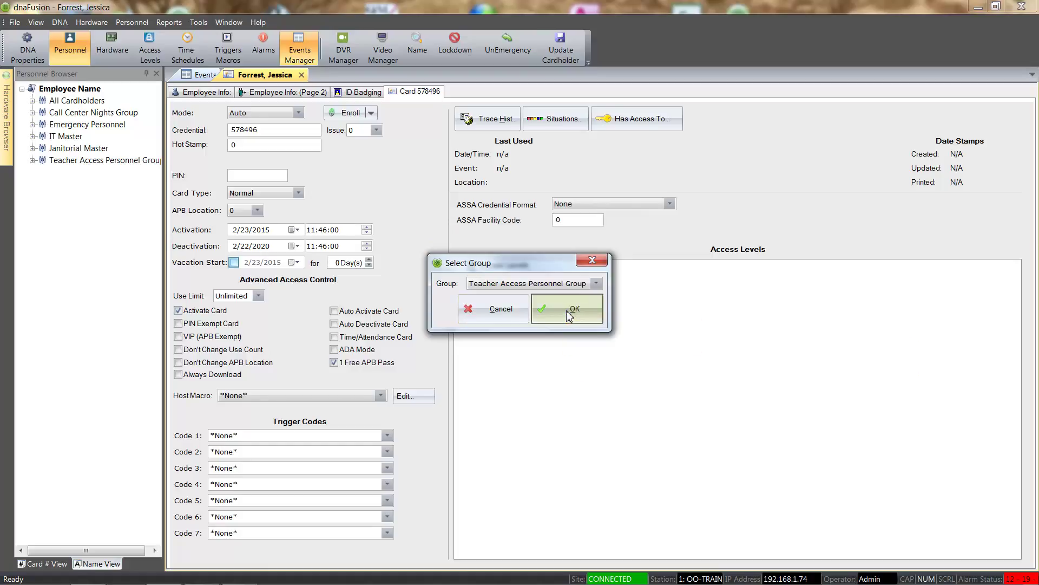
left_click(569, 314)
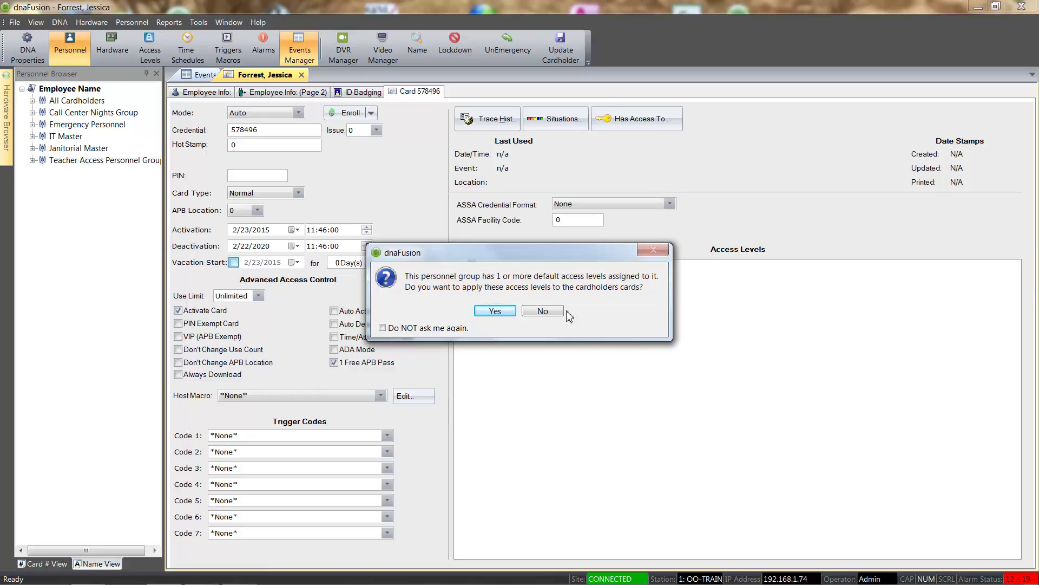
left_click(494, 312)
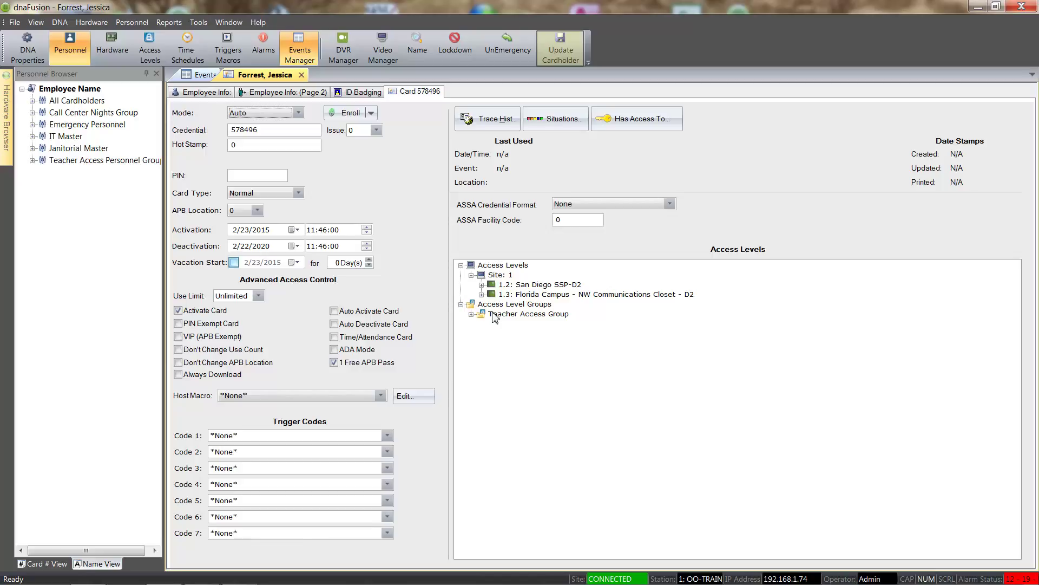
left_click(558, 59)
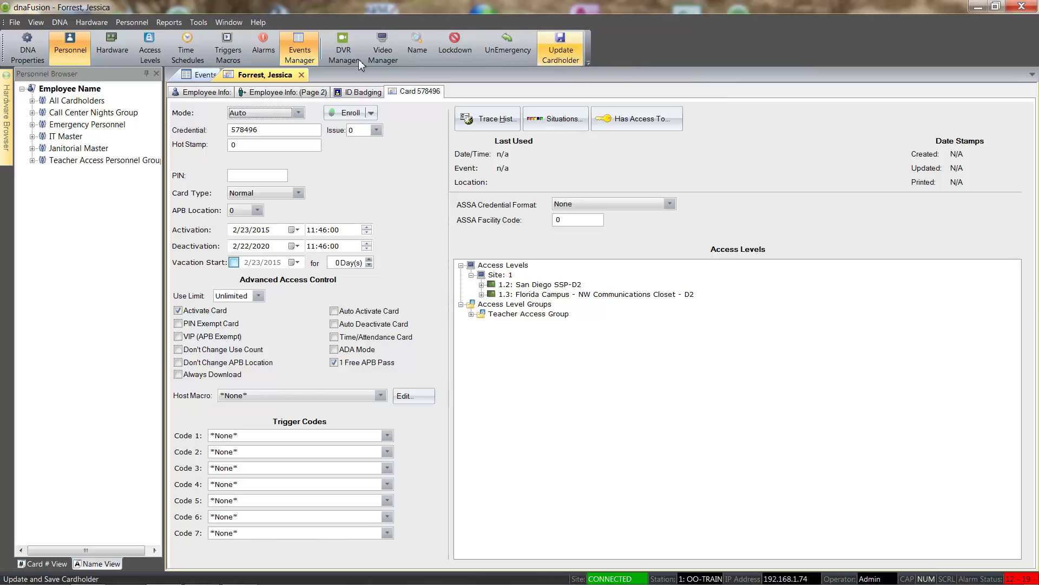
left_click(302, 75)
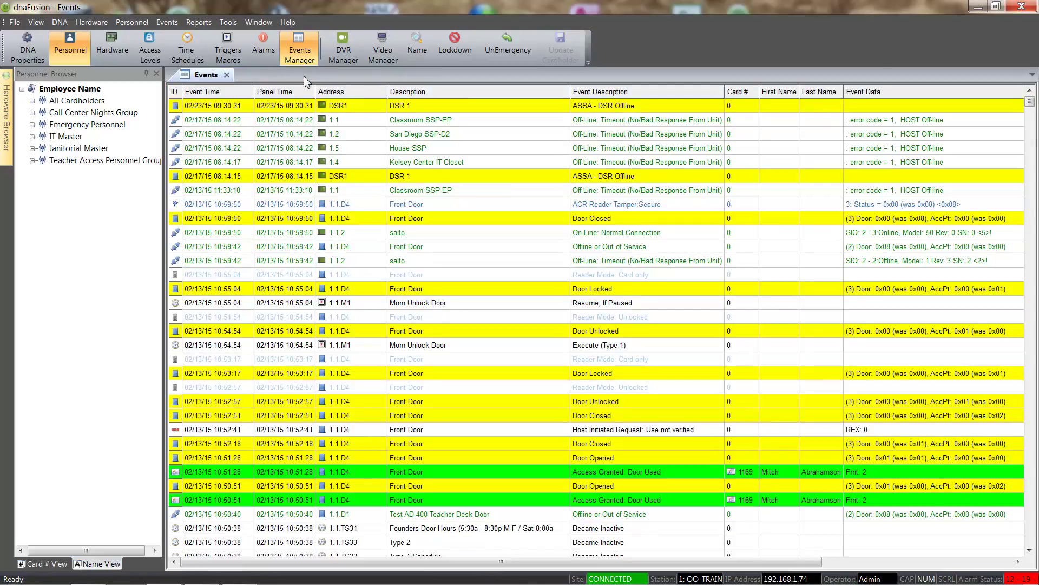
left_click(32, 161)
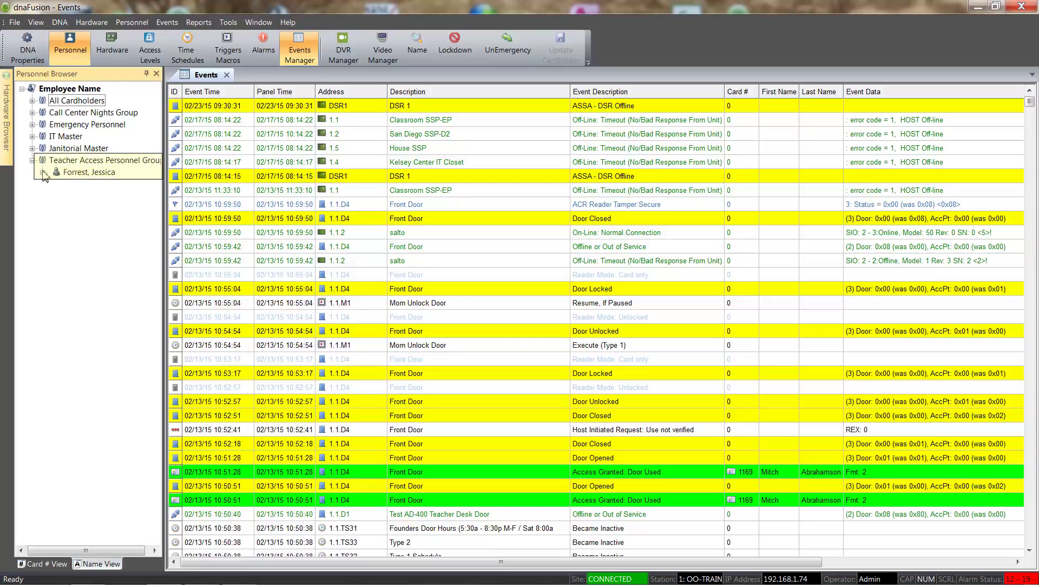
left_click(42, 172)
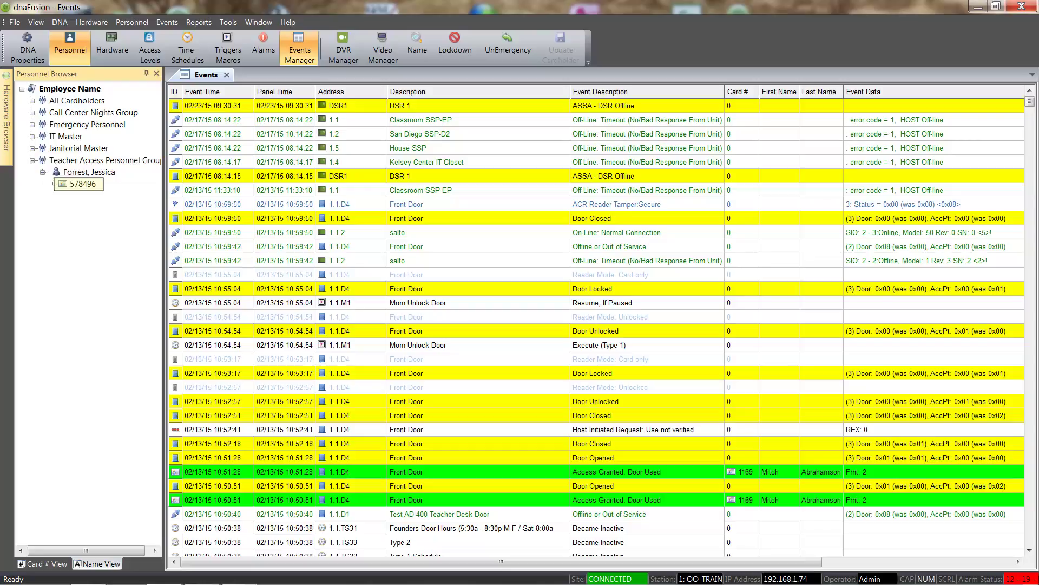
mouse_move(71, 183)
Remove 1.2.AL4 and 1.3.AL1 from the group's default access levels, keeping Teacher Access Group
double_click(69, 160)
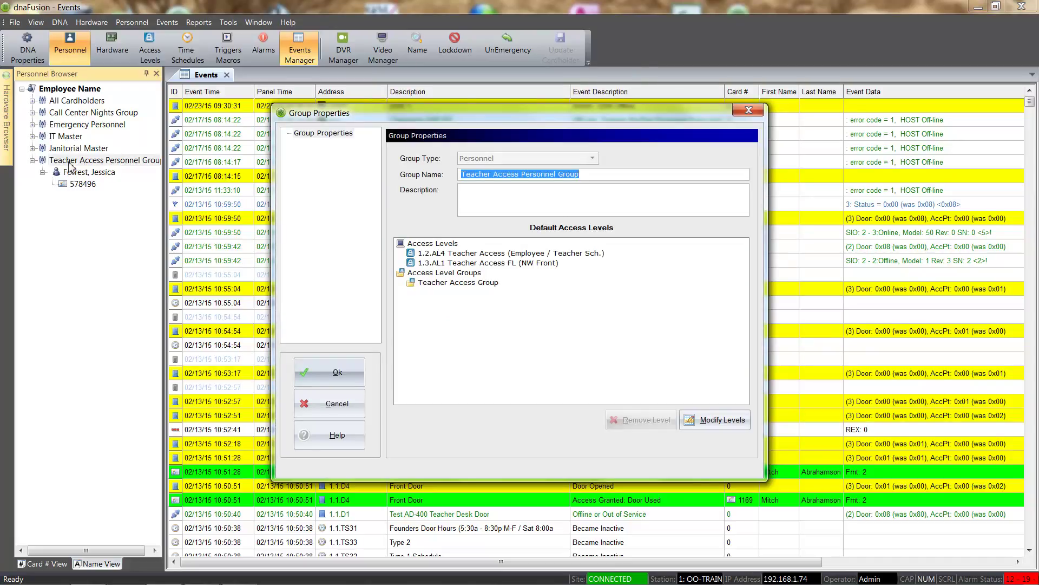
left_click(718, 424)
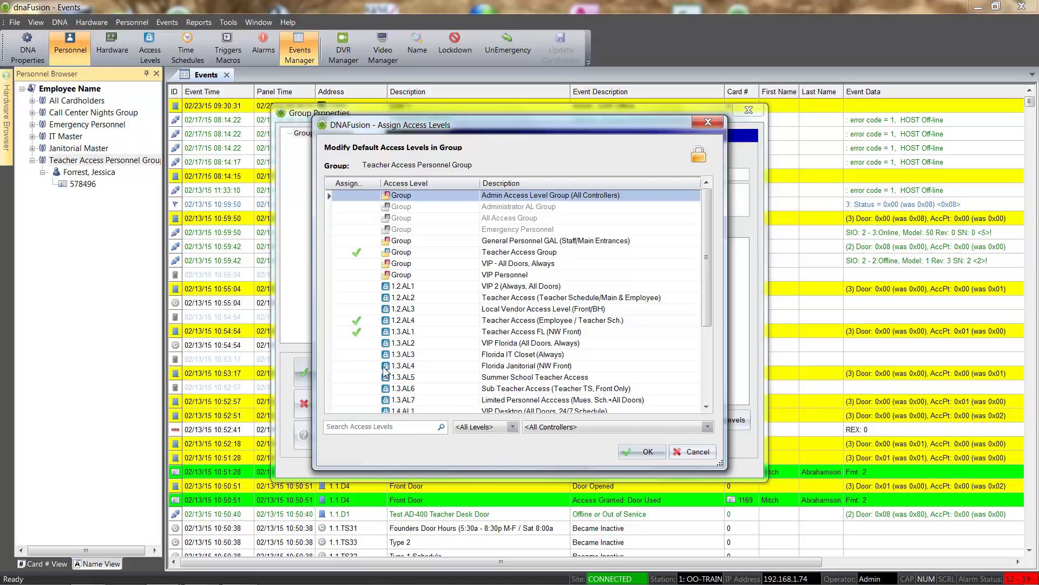
left_click(358, 322)
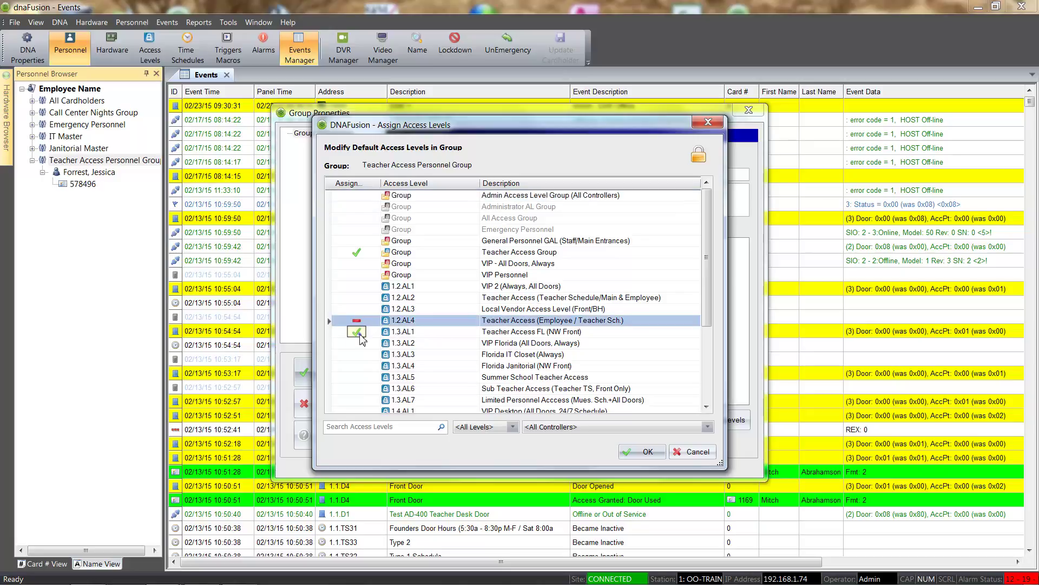
left_click(358, 331)
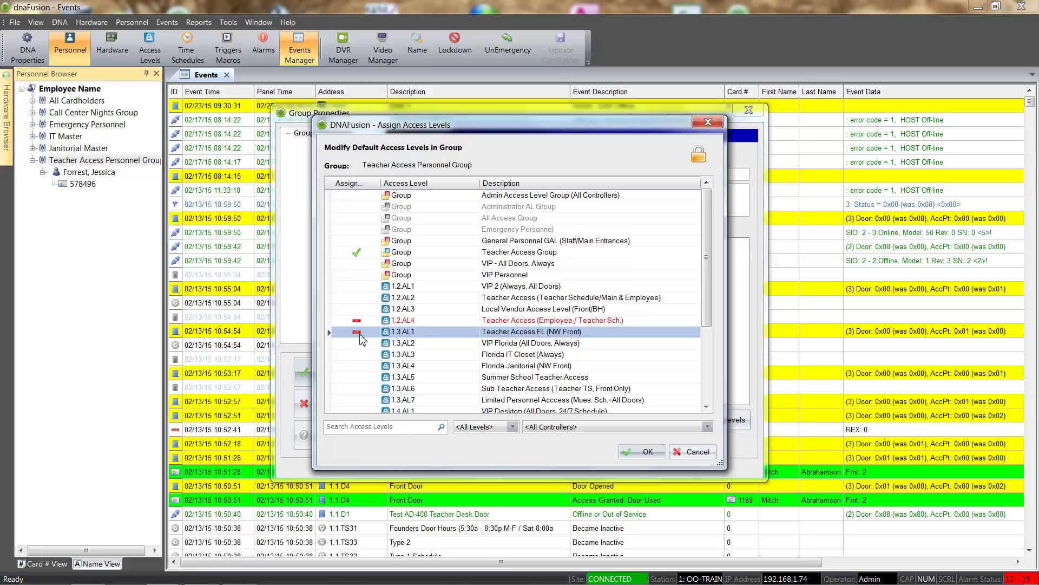
left_click(644, 453)
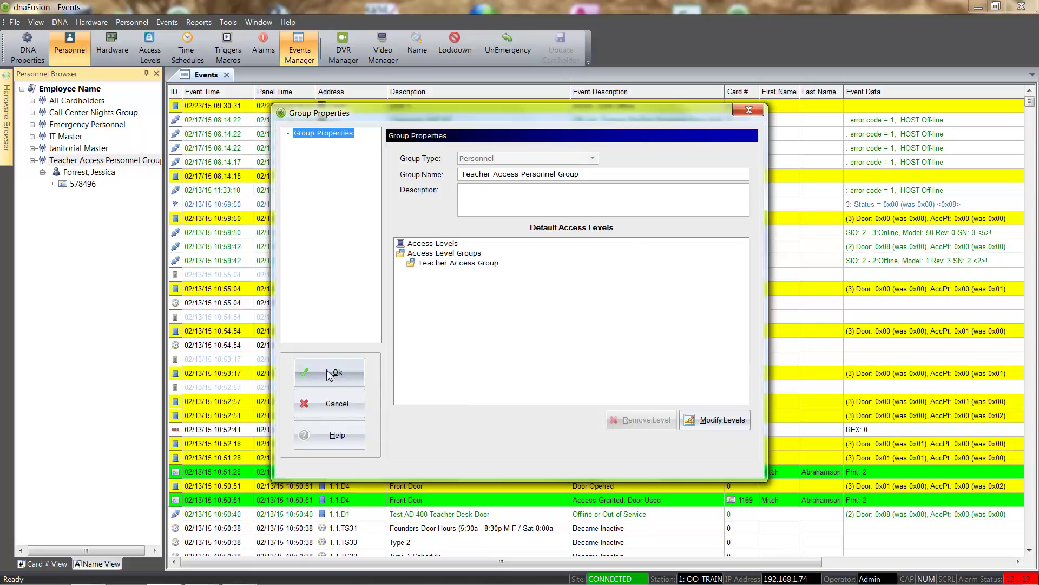
Save the group changes and apply the revised access levels to its existing member
left_click(328, 373)
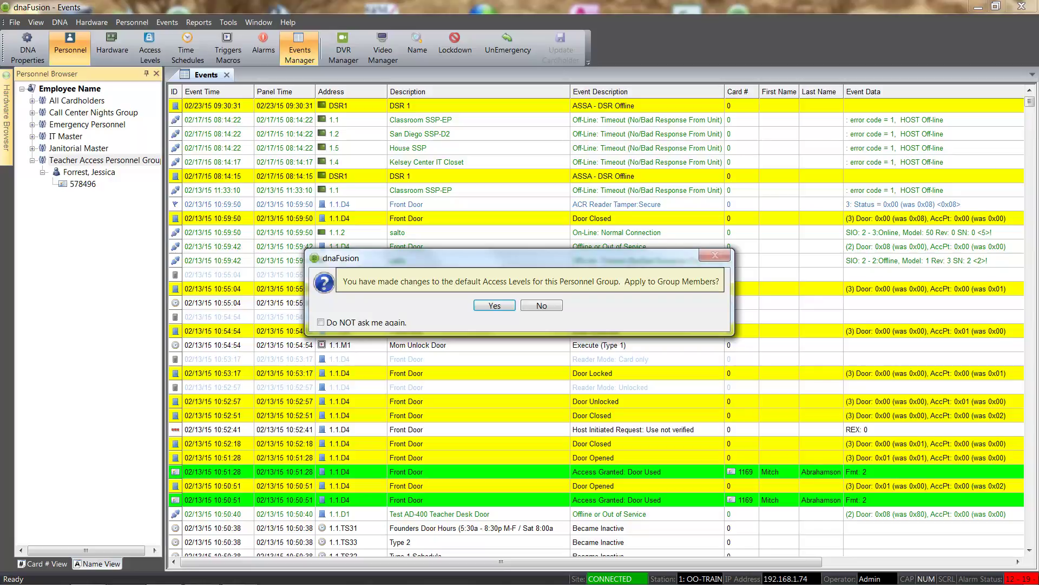
left_click(491, 307)
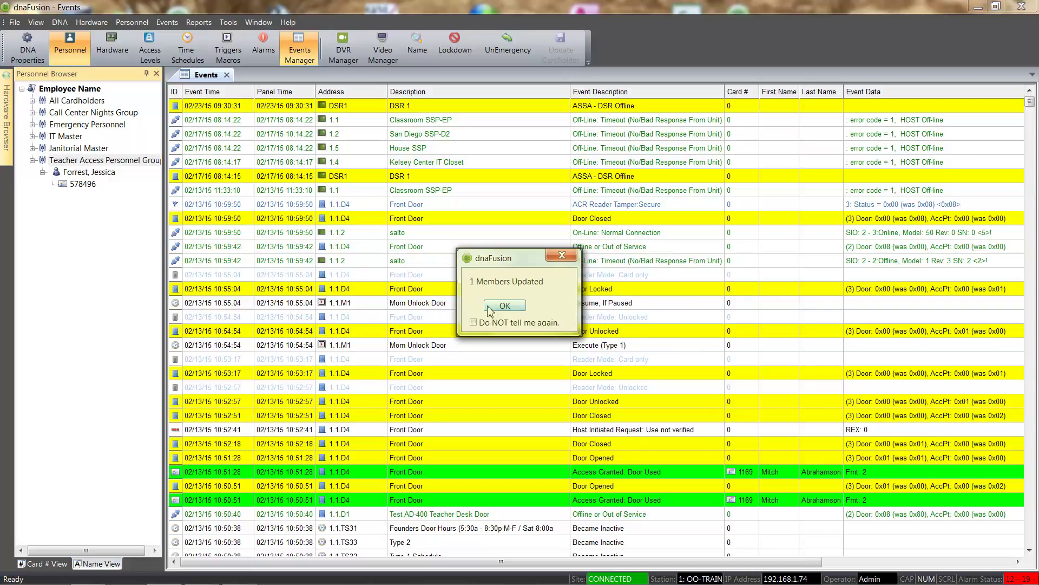
left_click(493, 307)
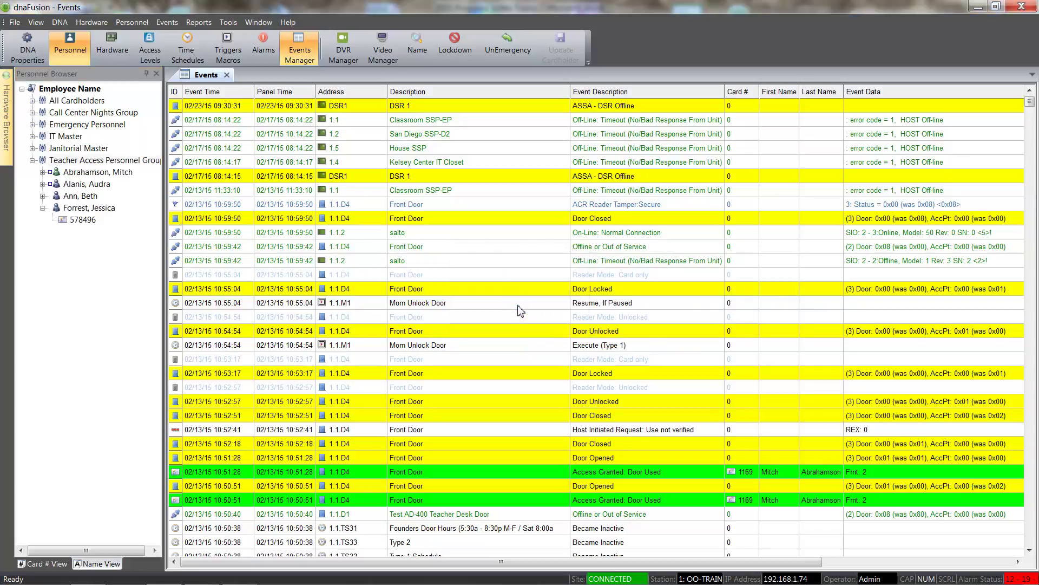
Expand All Cardholders and select three existing cardholders
left_click(32, 101)
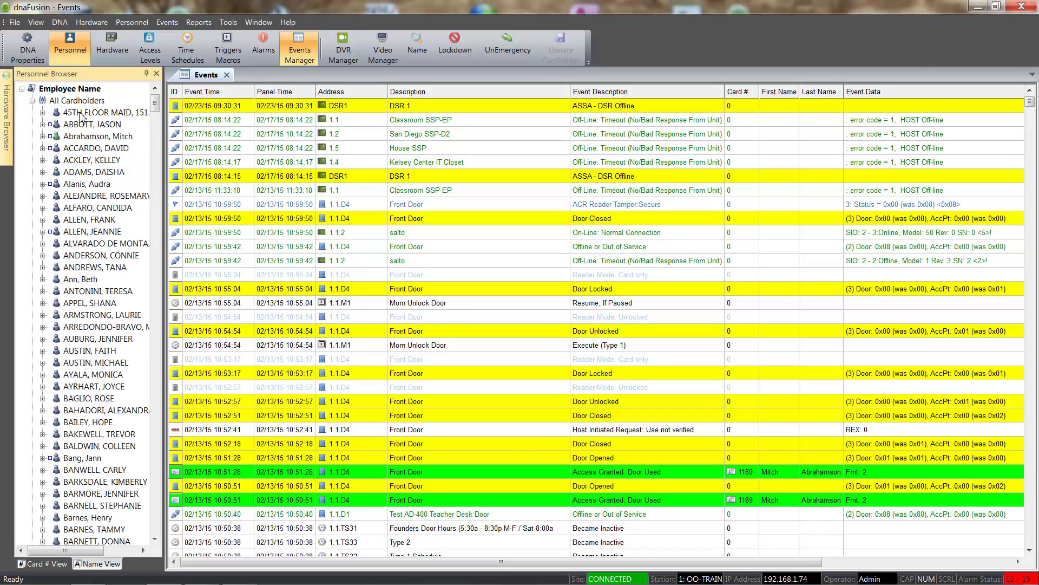
left_click(93, 139)
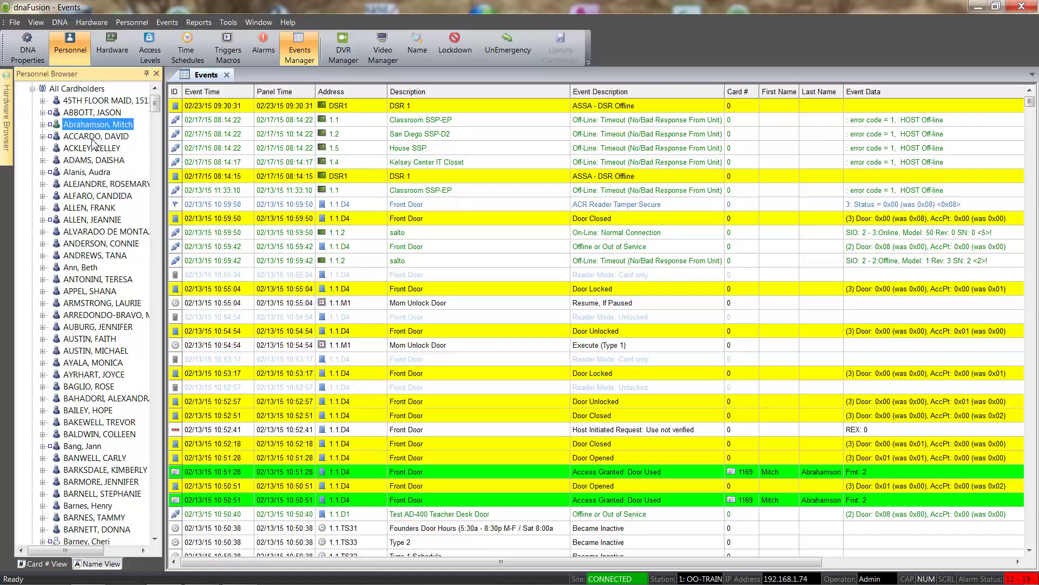
left_click(82, 268, "ctrl")
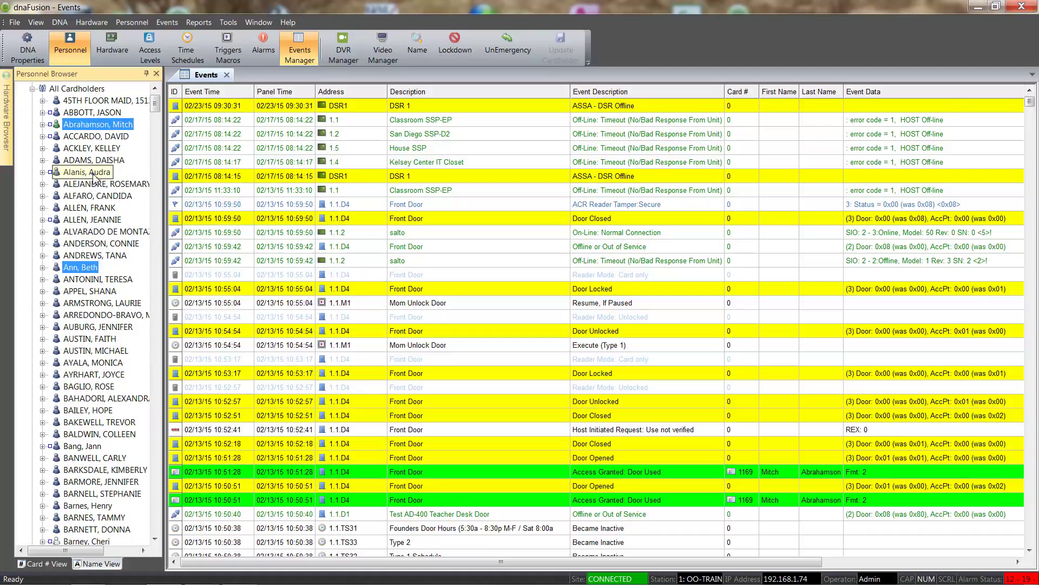
left_click(93, 173, "ctrl")
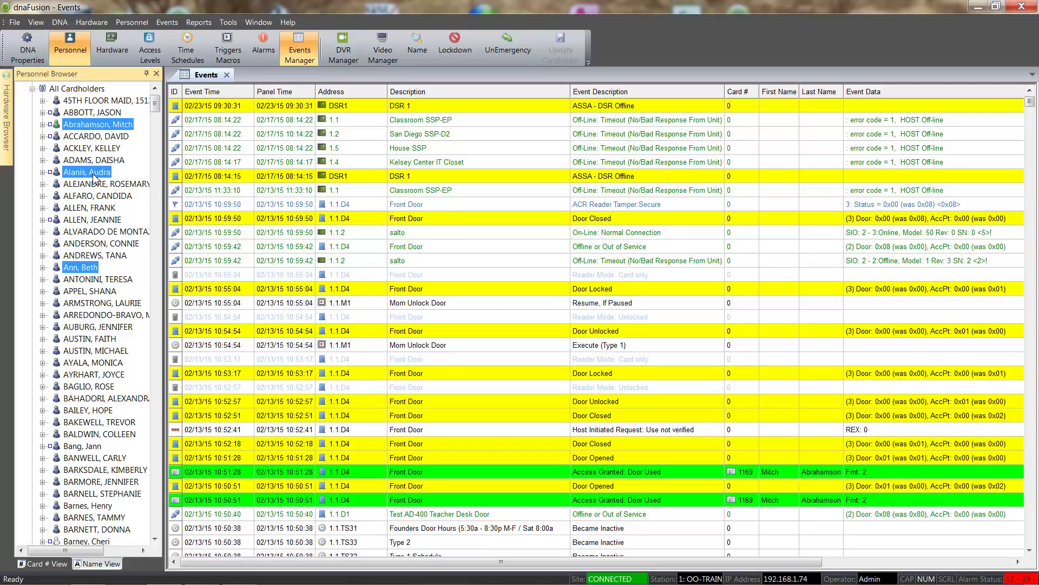
Add the selected cardholders to Teacher Access Personnel Group
right_click(93, 176)
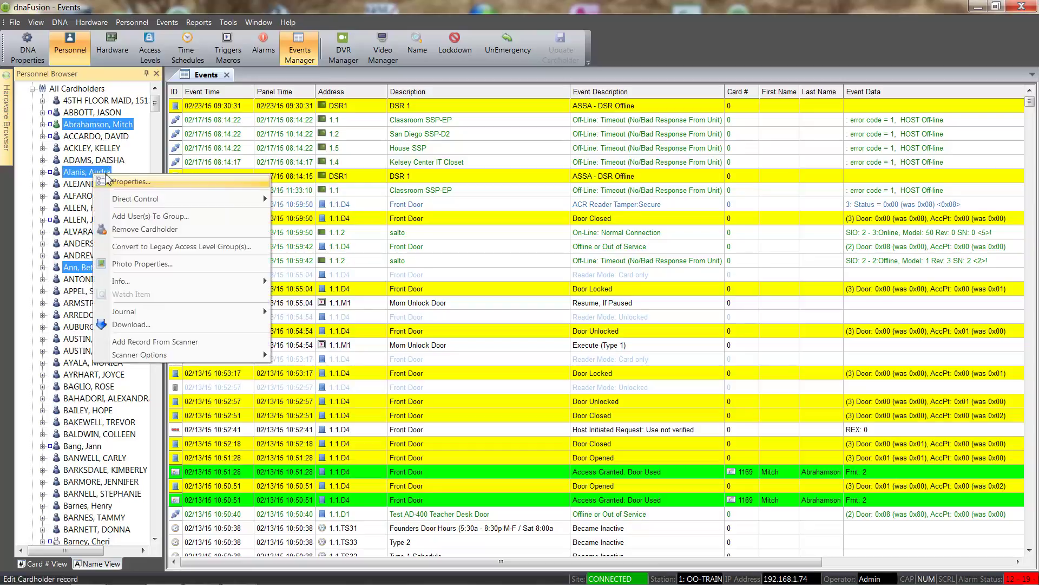
left_click(156, 217)
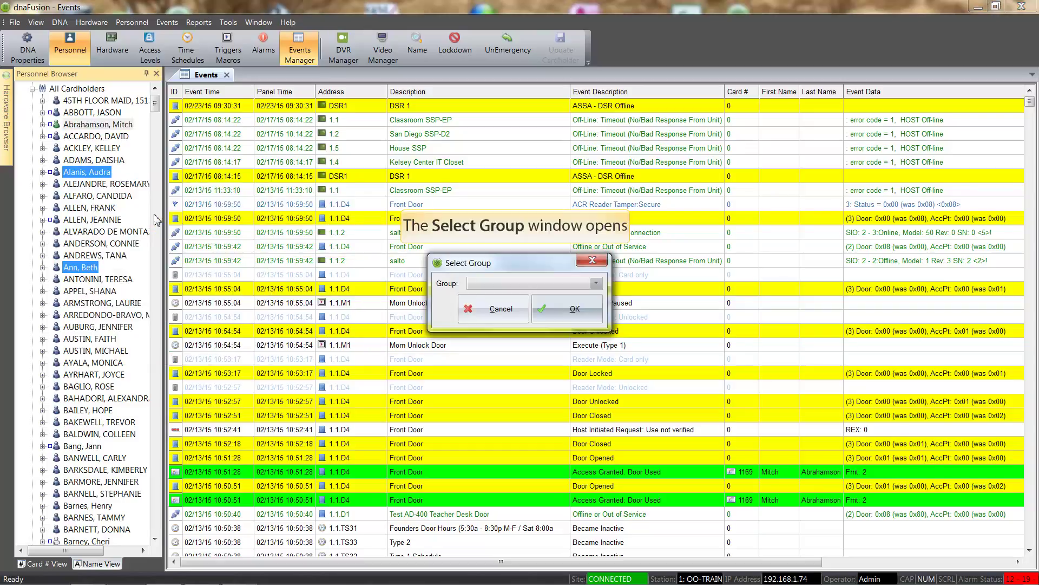
left_click(596, 283)
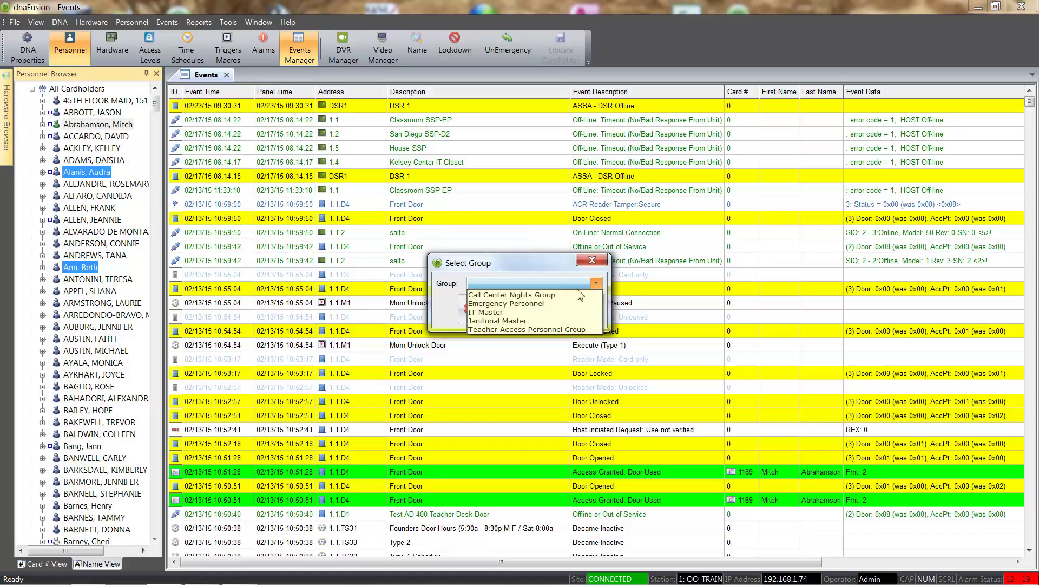
left_click(567, 329)
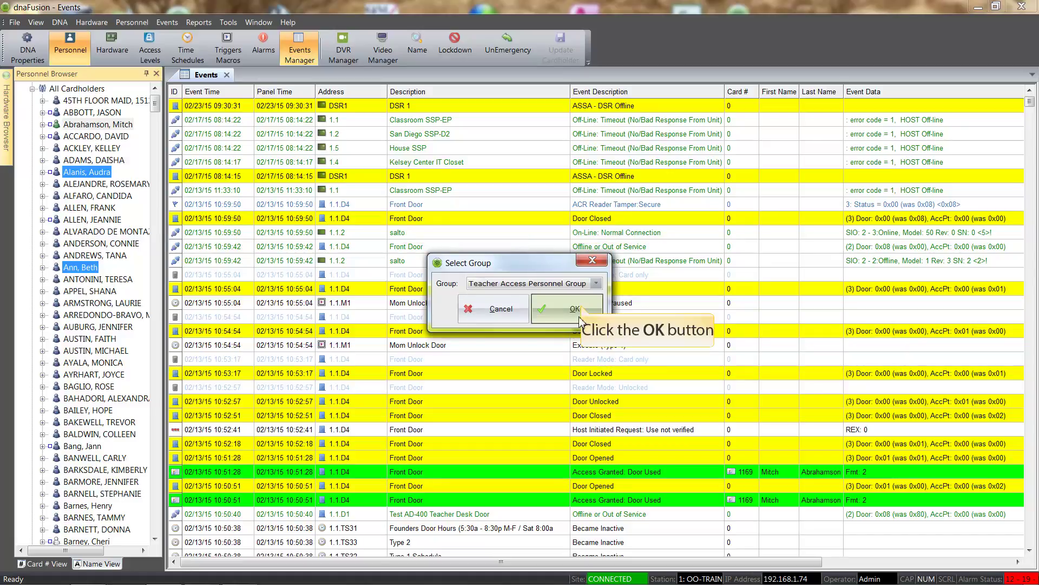
left_click(581, 307)
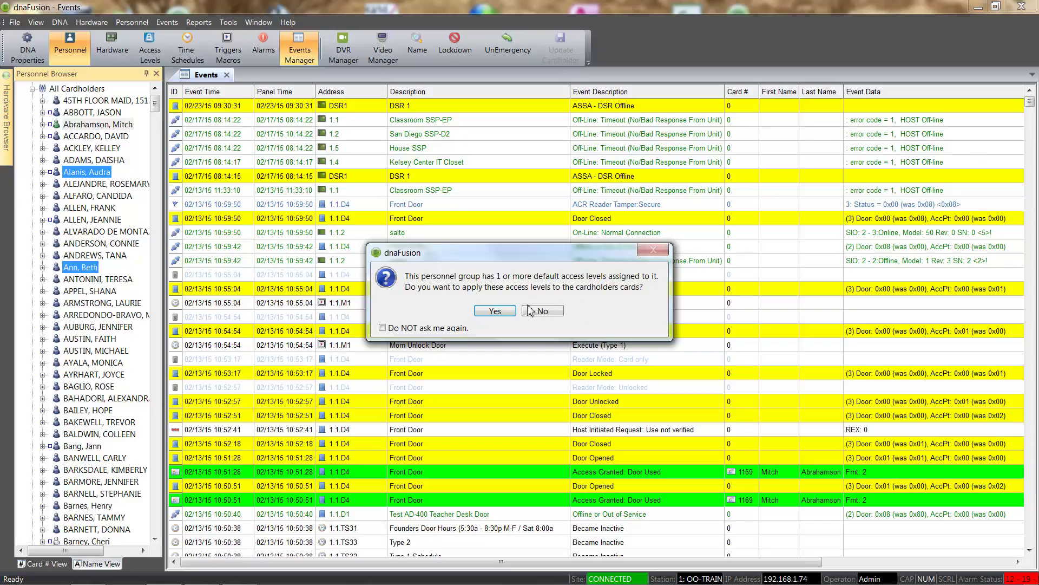
Accept applying the Teacher Access group's default access levels to the added cardholders' cards, and collapse All Cardholders
left_click(494, 311)
left_click(30, 89)
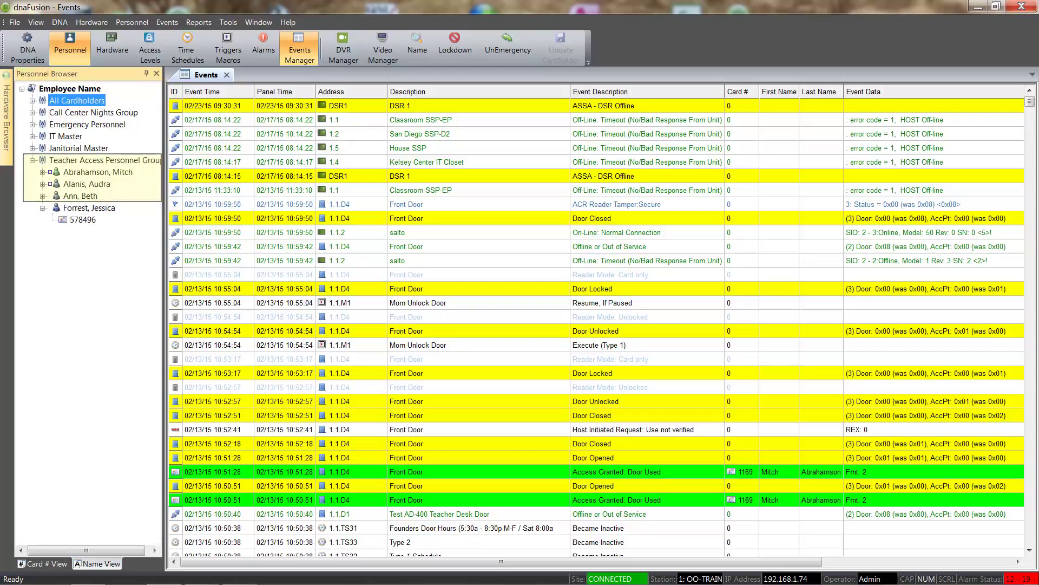